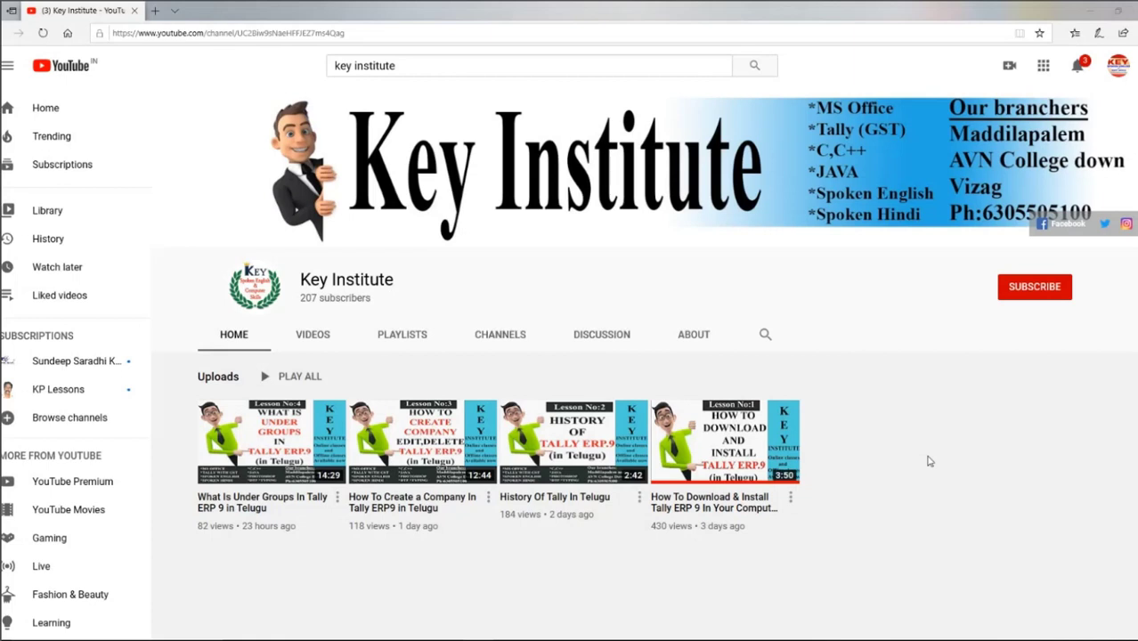
Subscribe to the Key Institute channel and set its notifications to All.
left_click(1036, 295)
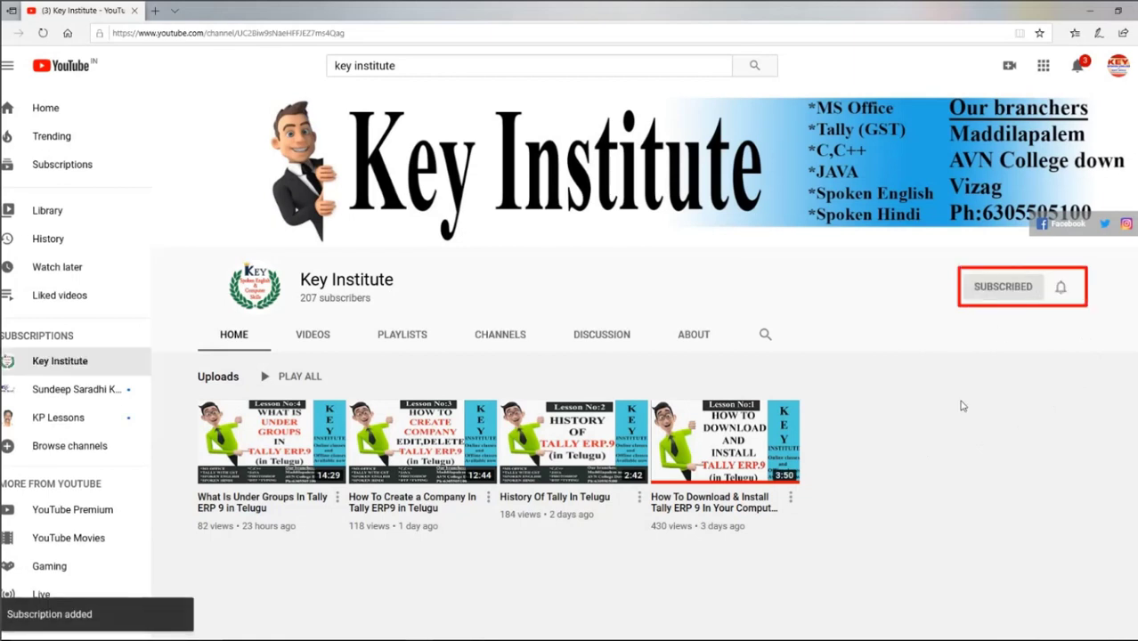
left_click(1060, 287)
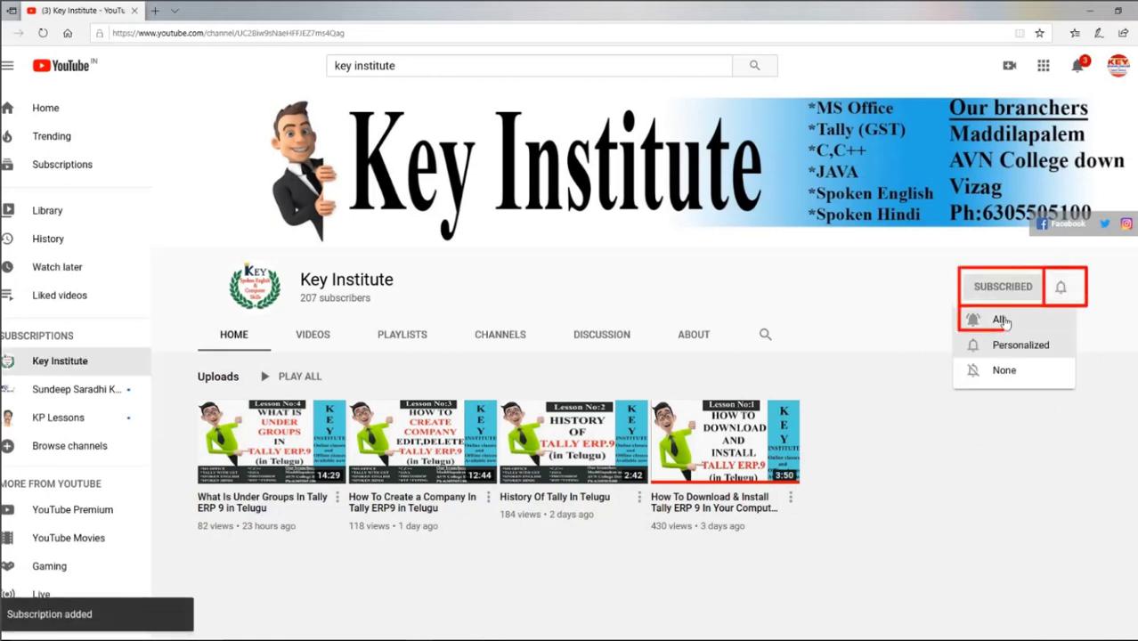
left_click(1002, 322)
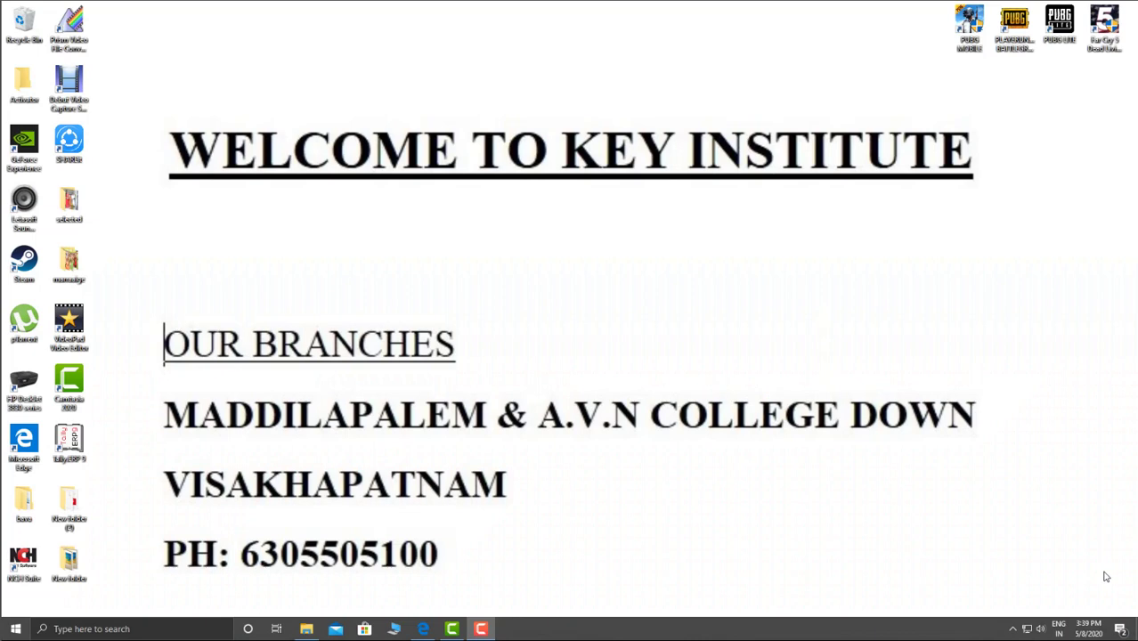
Find Microsoft Office Word 2007 on the computer and launch it.
key("super")
type("word")
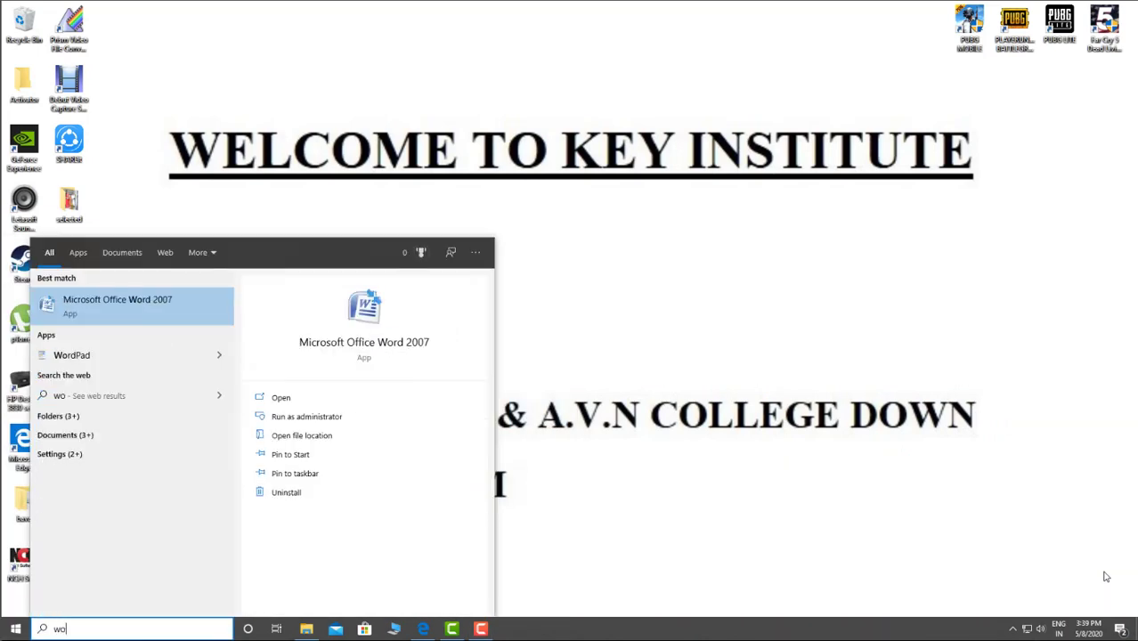
key("Return")
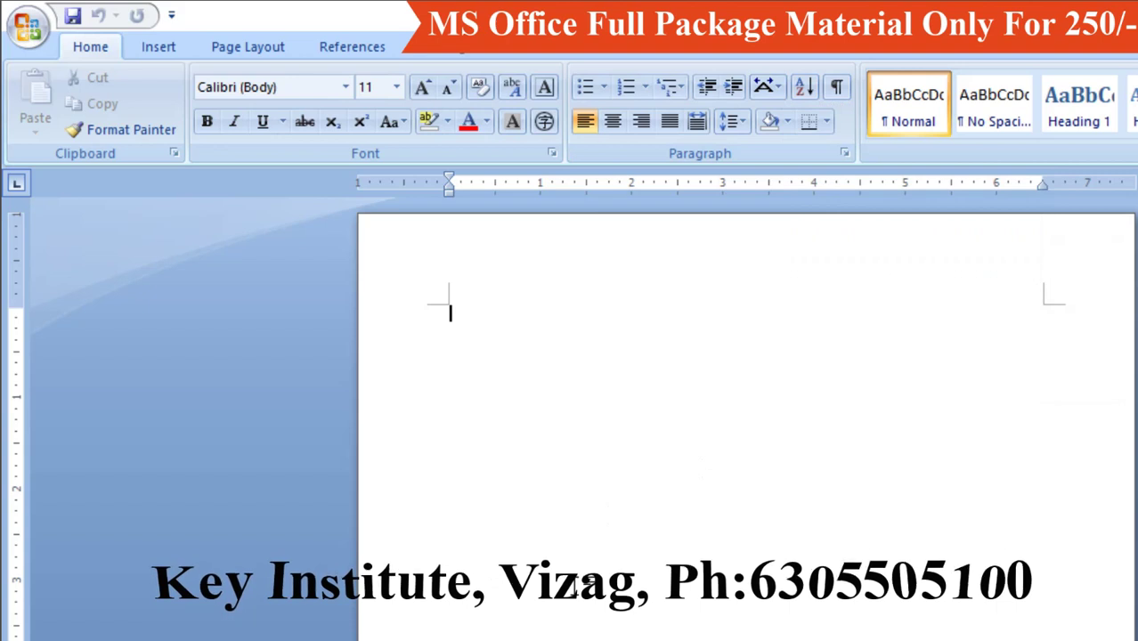
Fill the blank document with sample paragraphs using the =rand() function.
type("=rand")
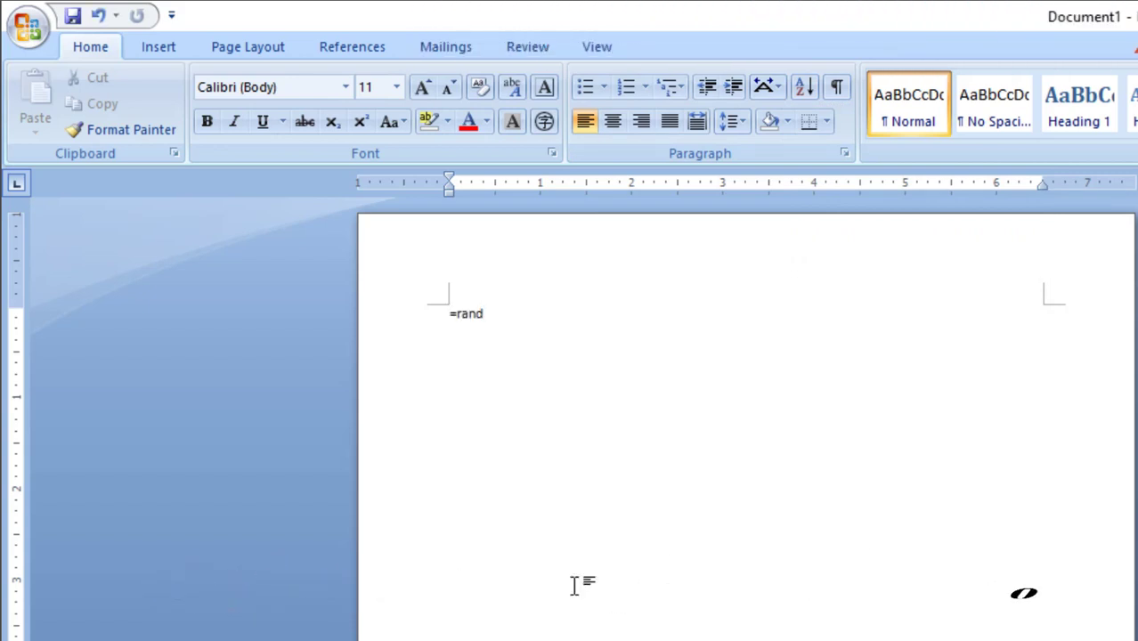
type("()")
key("Return")
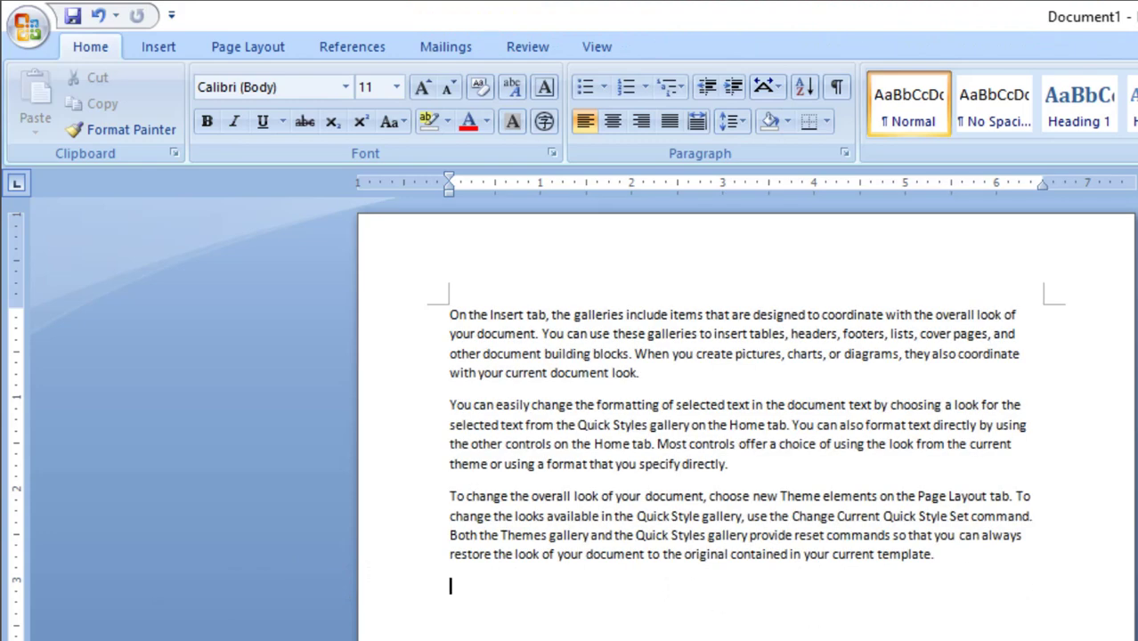
Increase the first paragraph's left indent step by step to 2 inches.
scroll(570, 428, "up", 4)
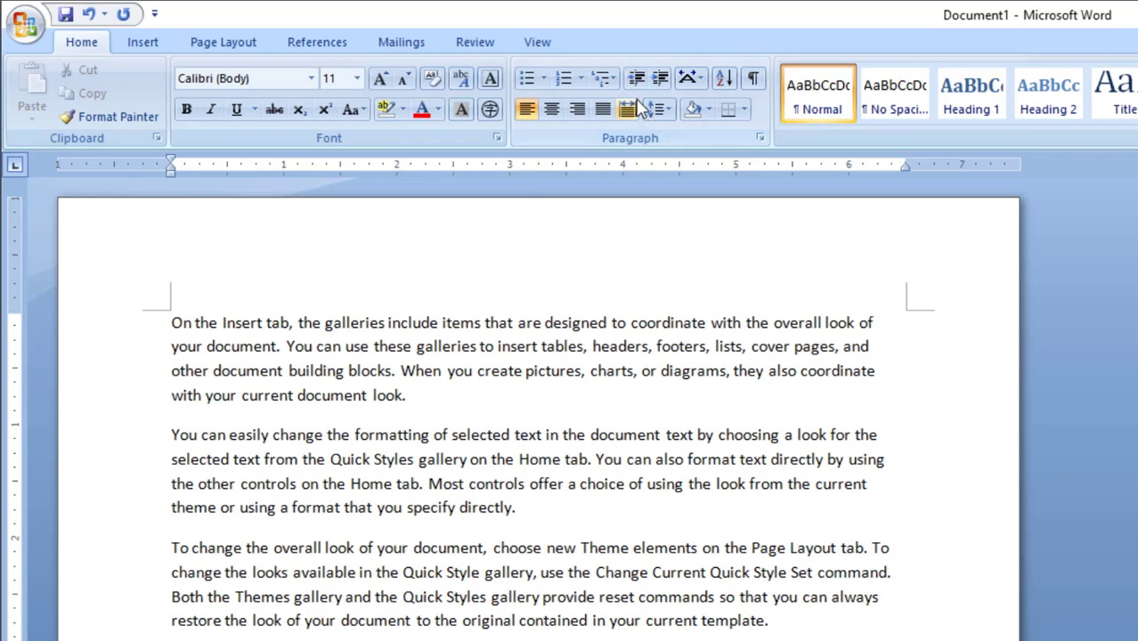
left_click(454, 407)
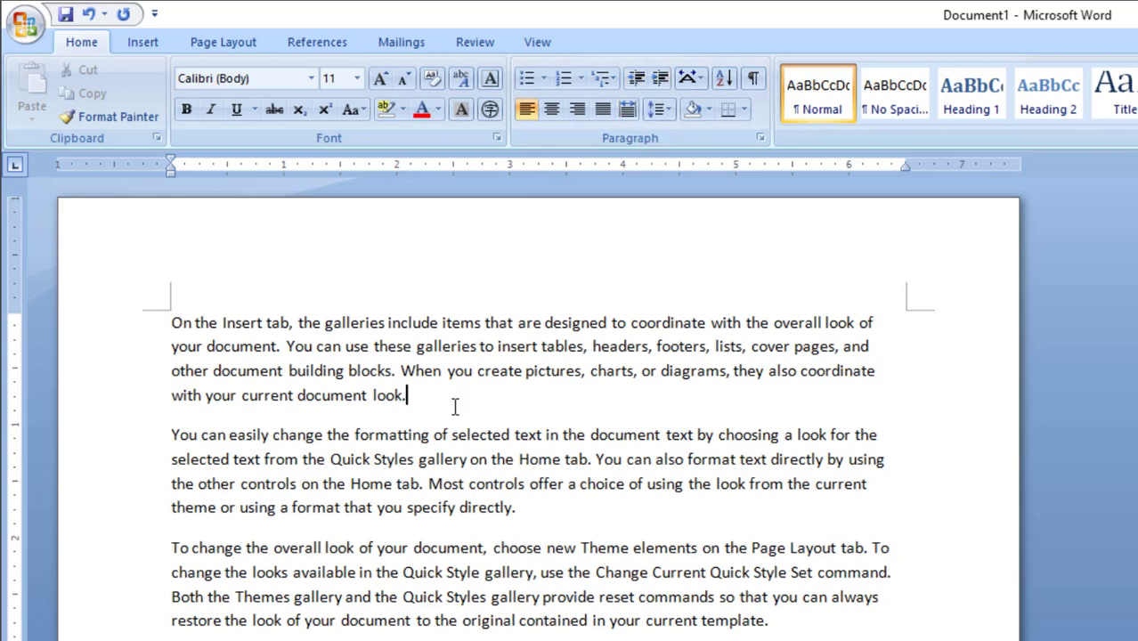
left_click_drag(431, 401, 172, 323)
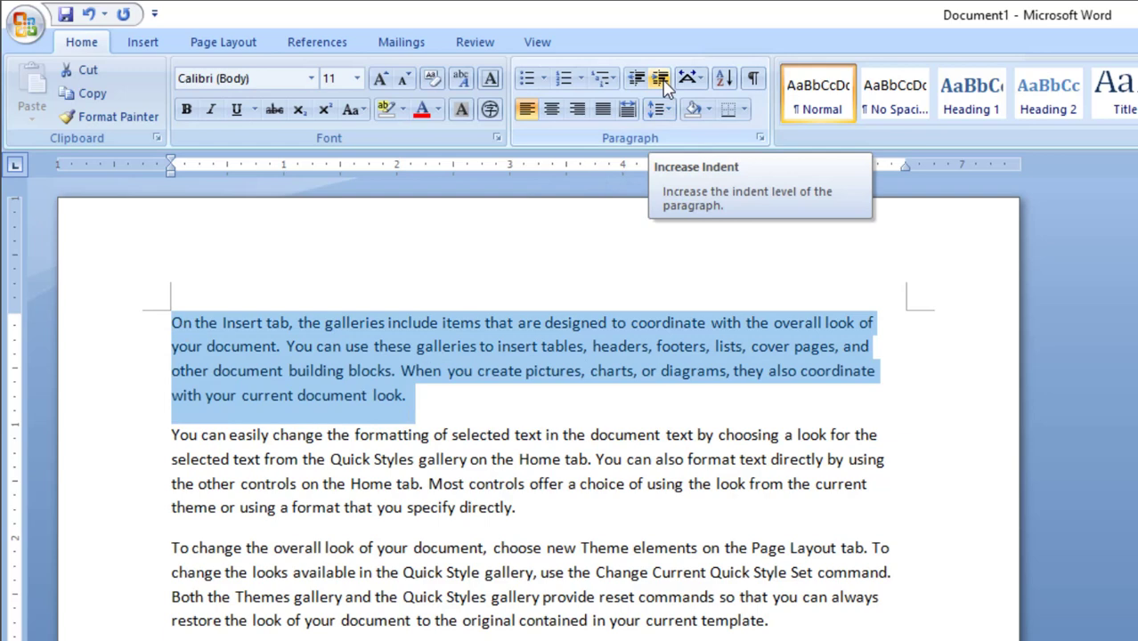
left_click(660, 80)
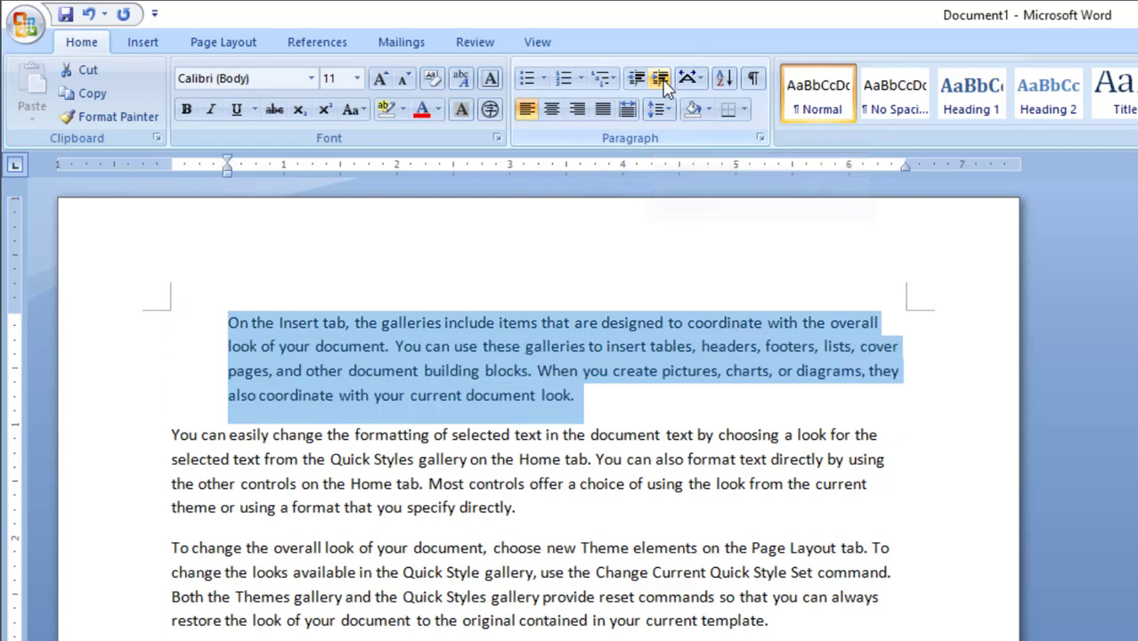
left_click(660, 80)
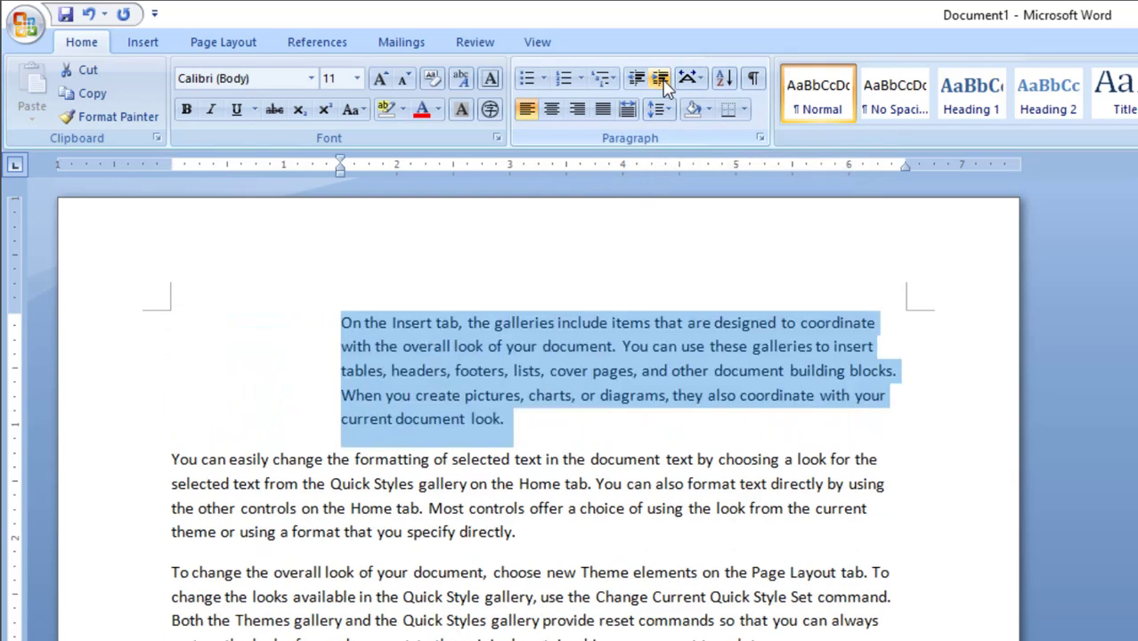
left_click(661, 80)
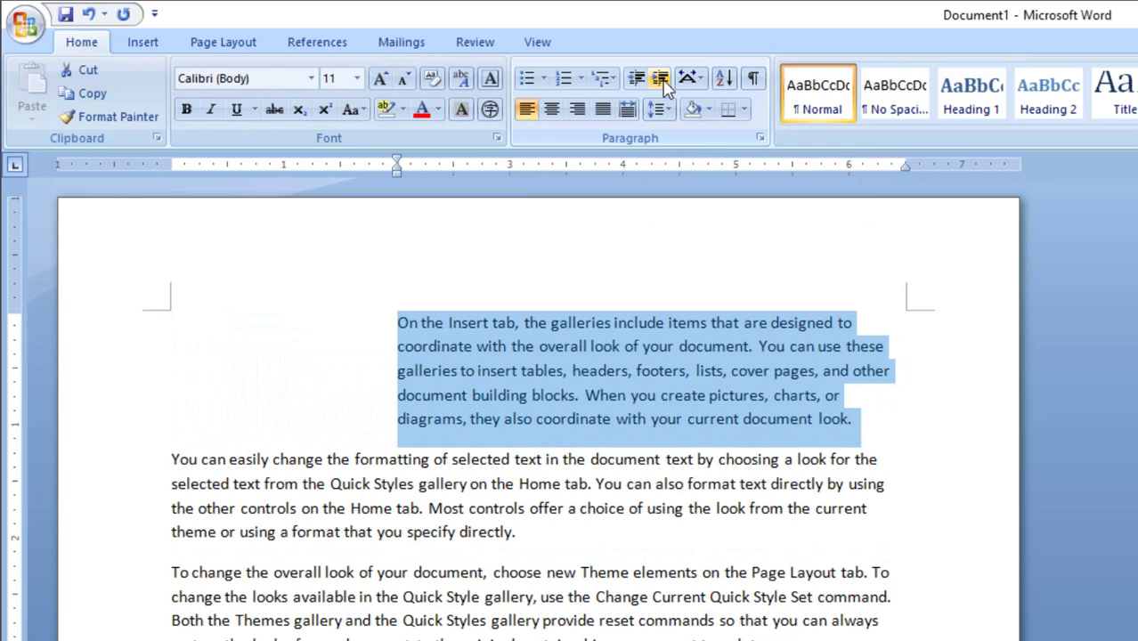
Reselect the indented first paragraph and remove its indentation.
left_click(680, 540)
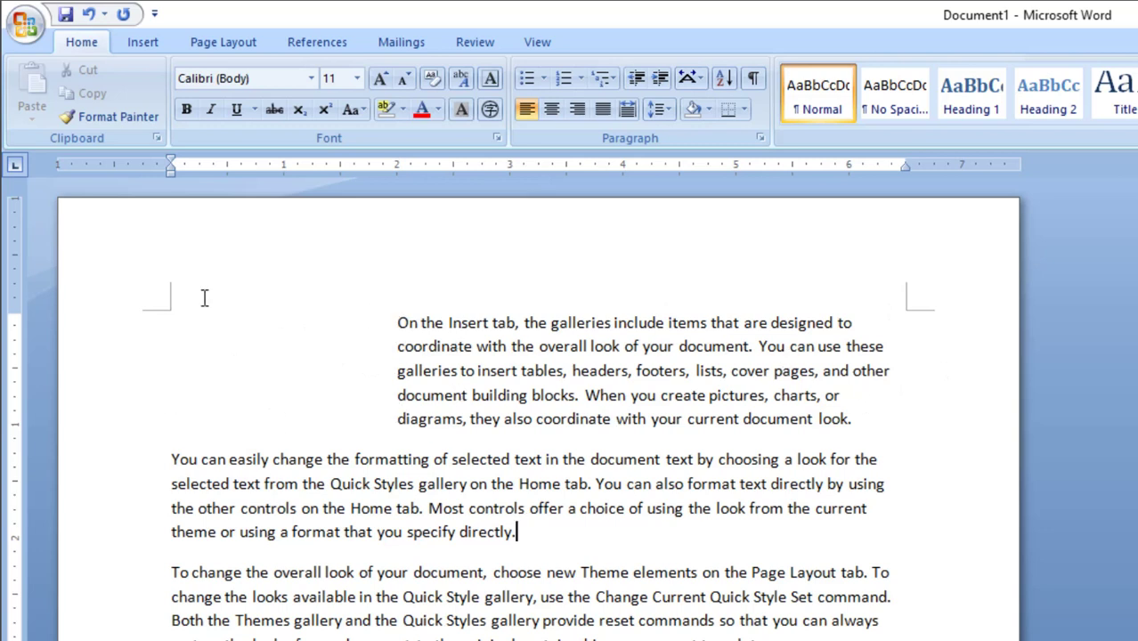
double_click(302, 393)
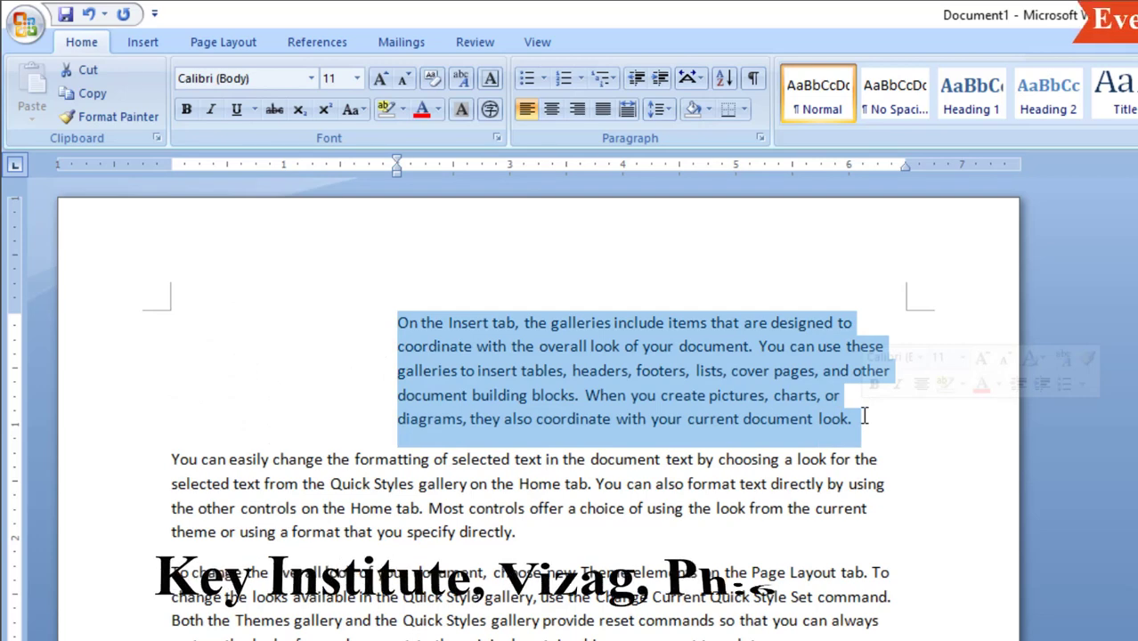
key("ctrl+q")
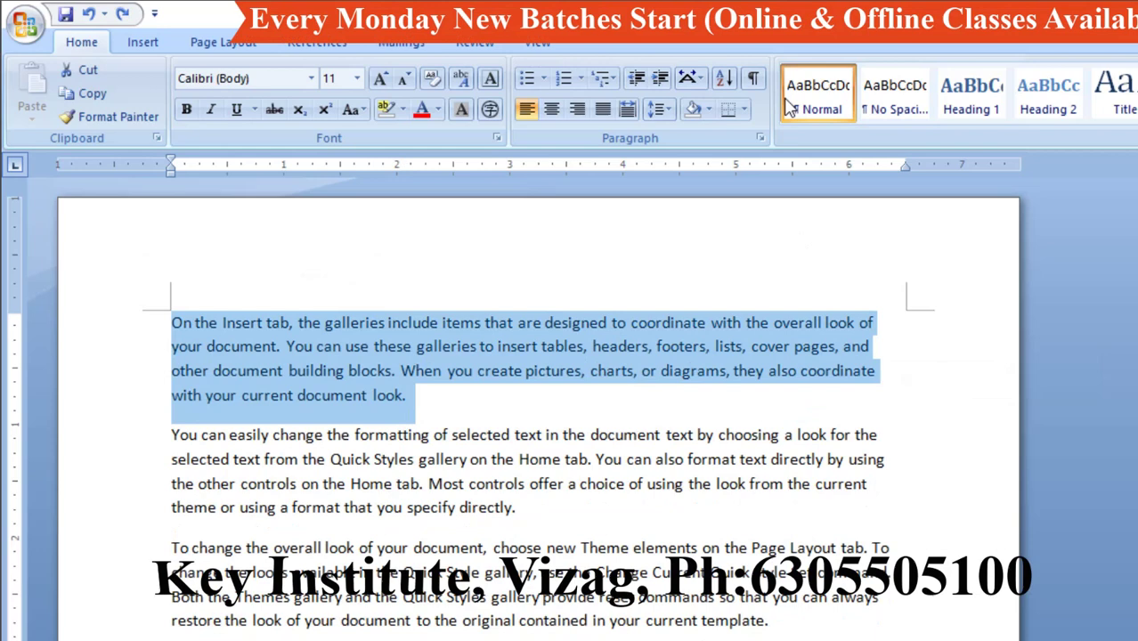
Increase the indent of the first paragraph by five levels, to 2.5 inches.
left_click(659, 80)
left_click(659, 80)
left_click(659, 80)
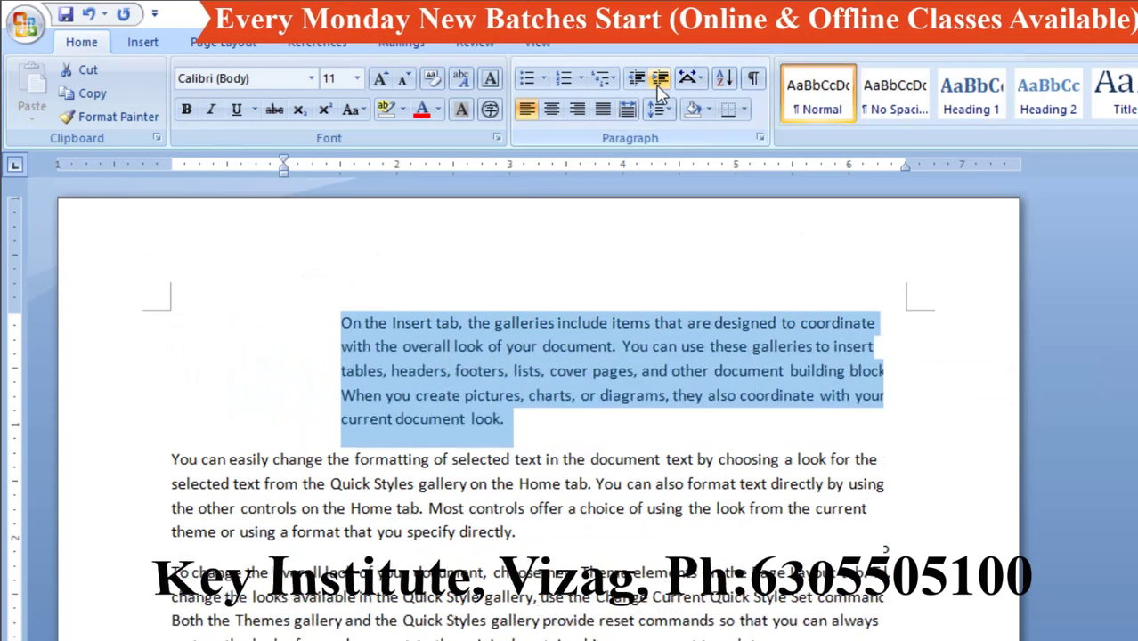
left_click(659, 80)
left_click(658, 81)
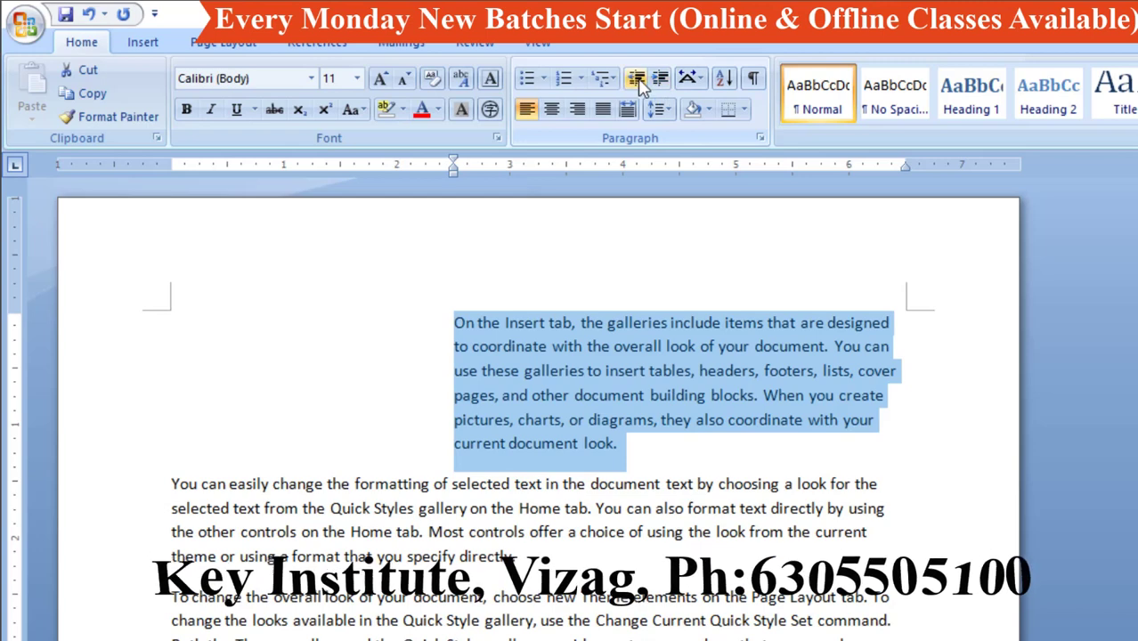
Decrease the indent of the first paragraph until it is back at the left margin.
left_click(635, 80)
left_click(636, 80)
left_click(636, 80)
left_click(636, 80)
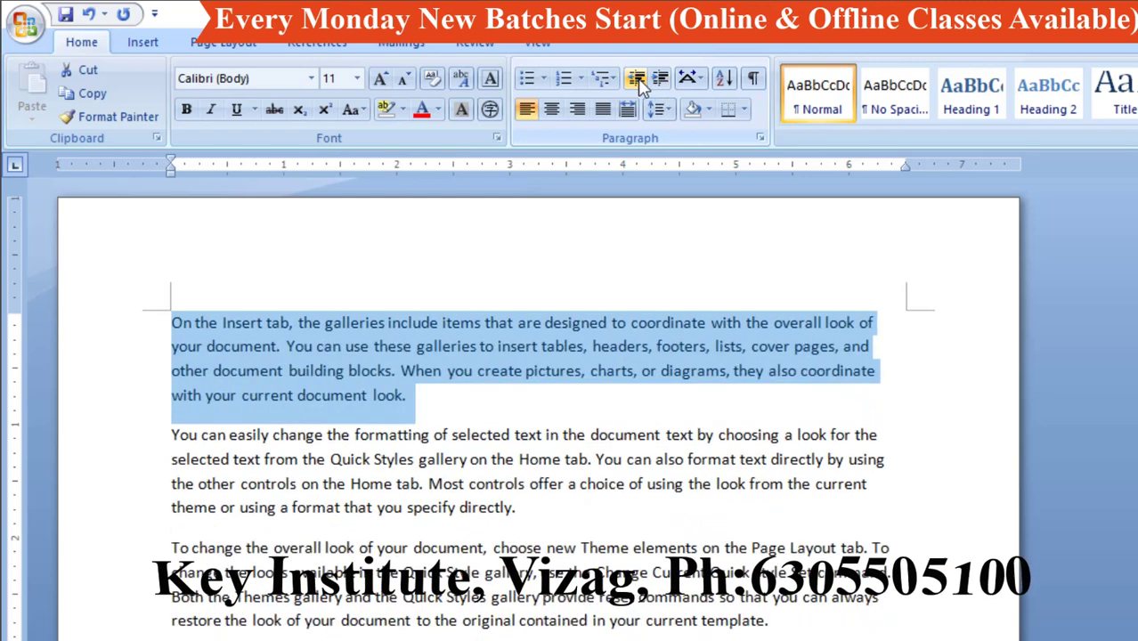
Increase the indent of all three paragraphs by six levels, to 3 inches.
left_click_drag(771, 621, 184, 296)
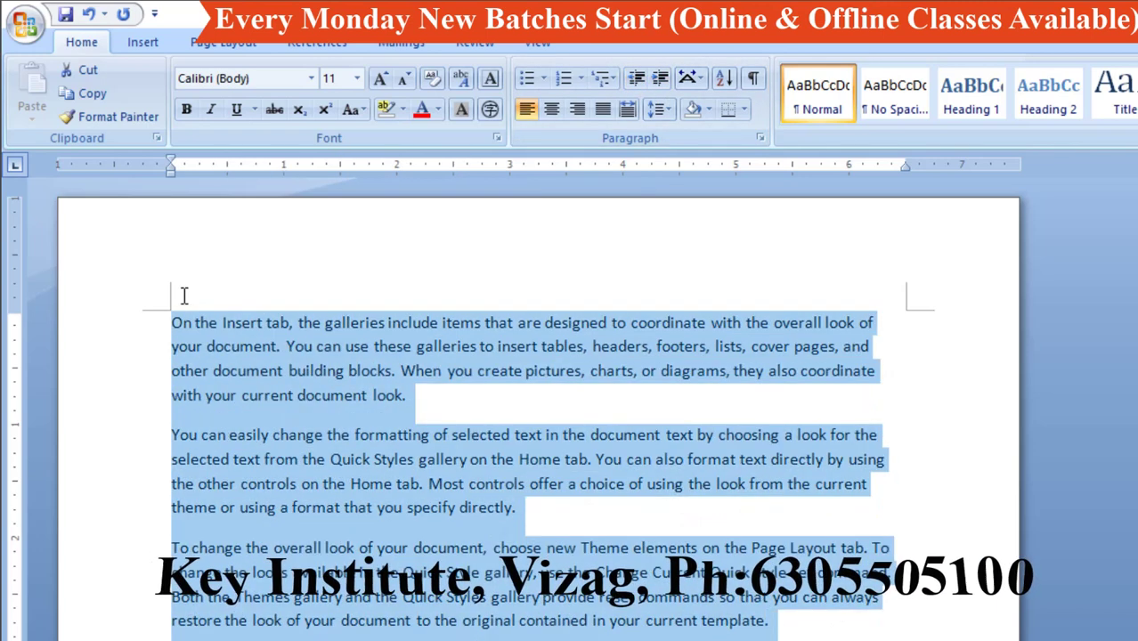
left_click(658, 78)
left_click(659, 78)
left_click(659, 79)
left_click(659, 78)
left_click(659, 79)
left_click(659, 79)
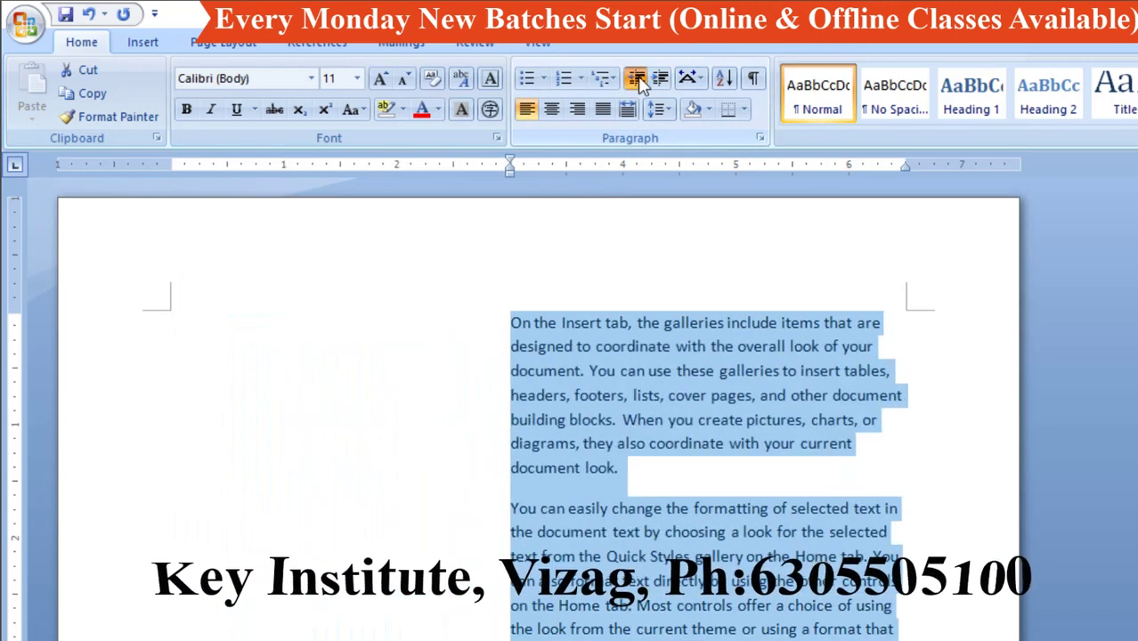
Decrease the indent of all three paragraphs until they are back at the left margin.
left_click(636, 80)
left_click(636, 79)
left_click(636, 80)
left_click(636, 80)
left_click(635, 79)
left_click(635, 80)
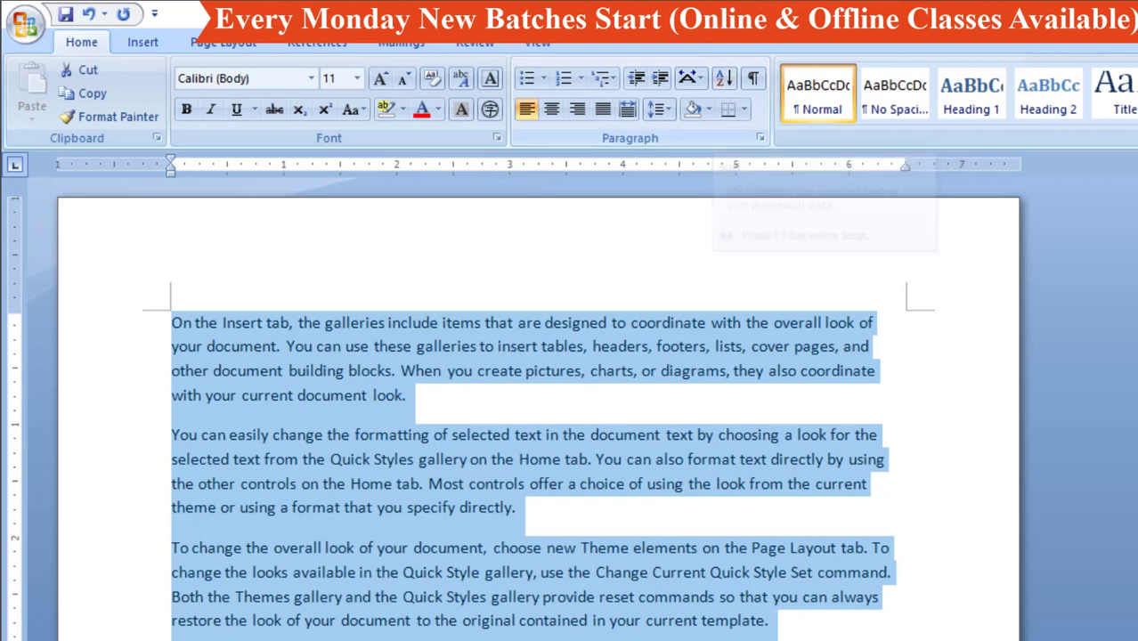
Replace all the text with Ball, Apple, Dog, Fan, Tack, Zoom, Dark, Enter and print, each on its own line.
key("Delete")
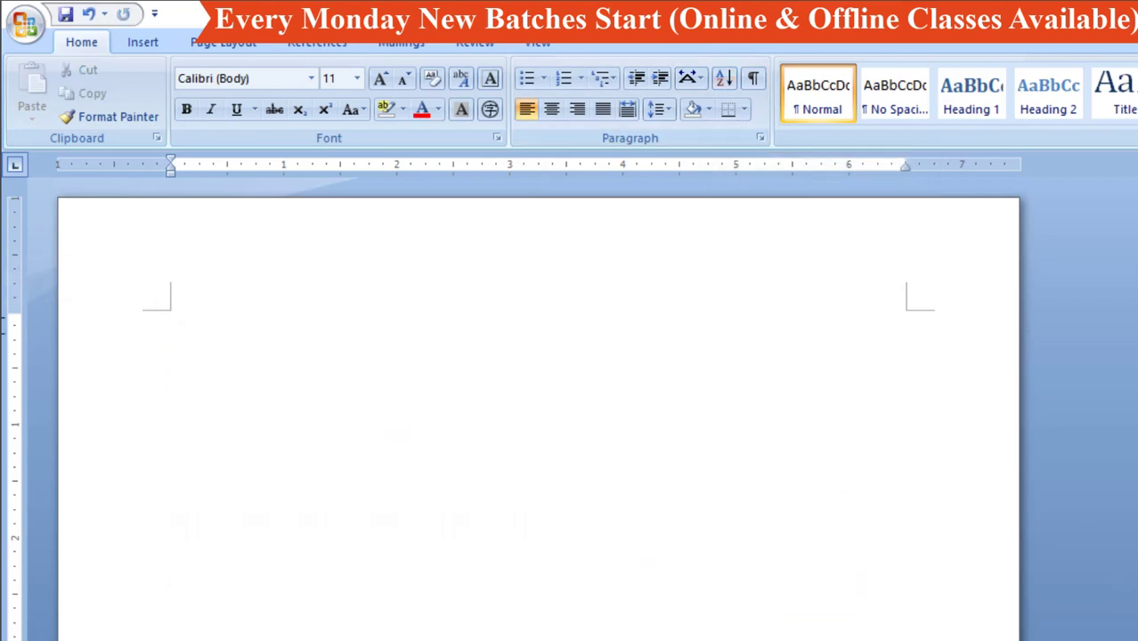
type("bgall")
key("BackSpace")
key("BackSpace")
key("BackSpace")
key("BackSpace")
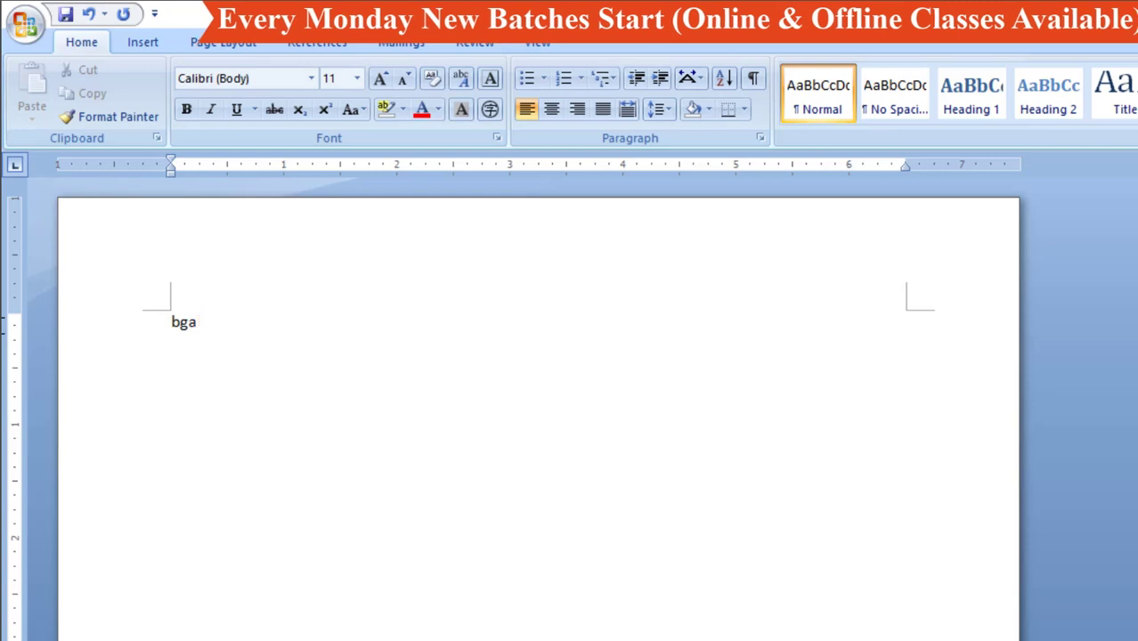
type("all")
key("Return")
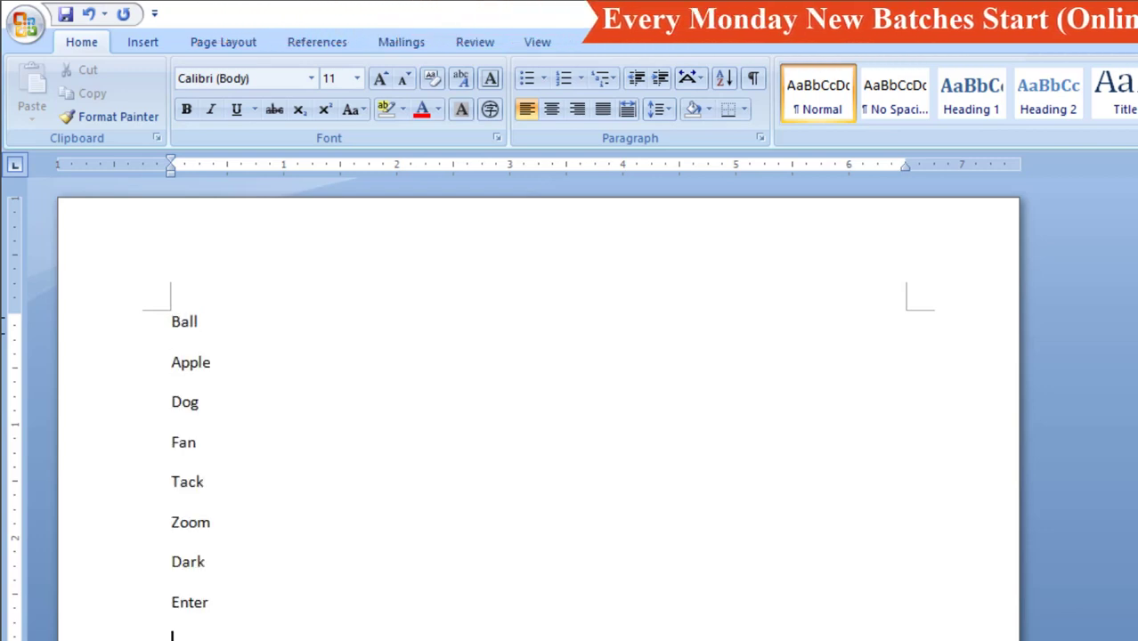
type("print")
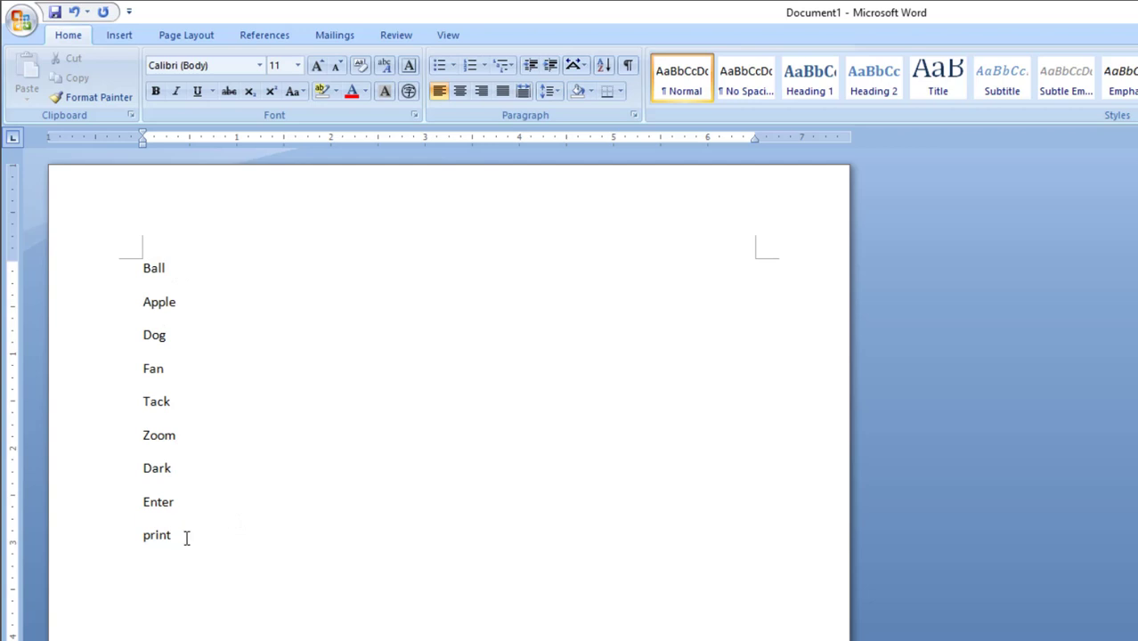
Sort the whole word list by paragraphs as text in ascending order.
left_click_drag(186, 536, 117, 294)
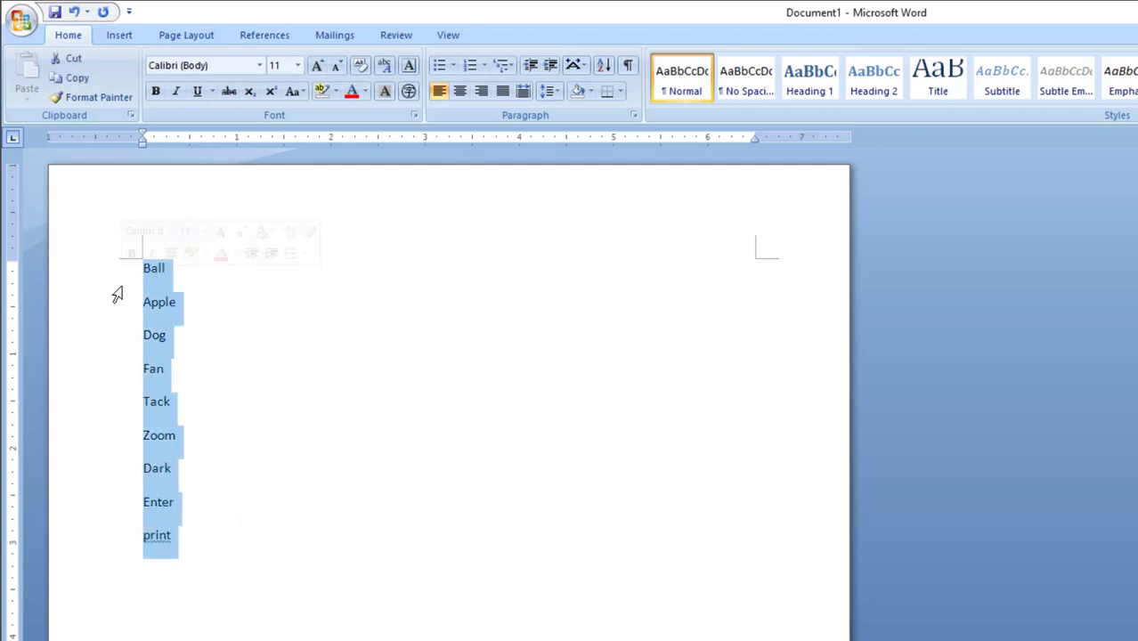
left_click(603, 67)
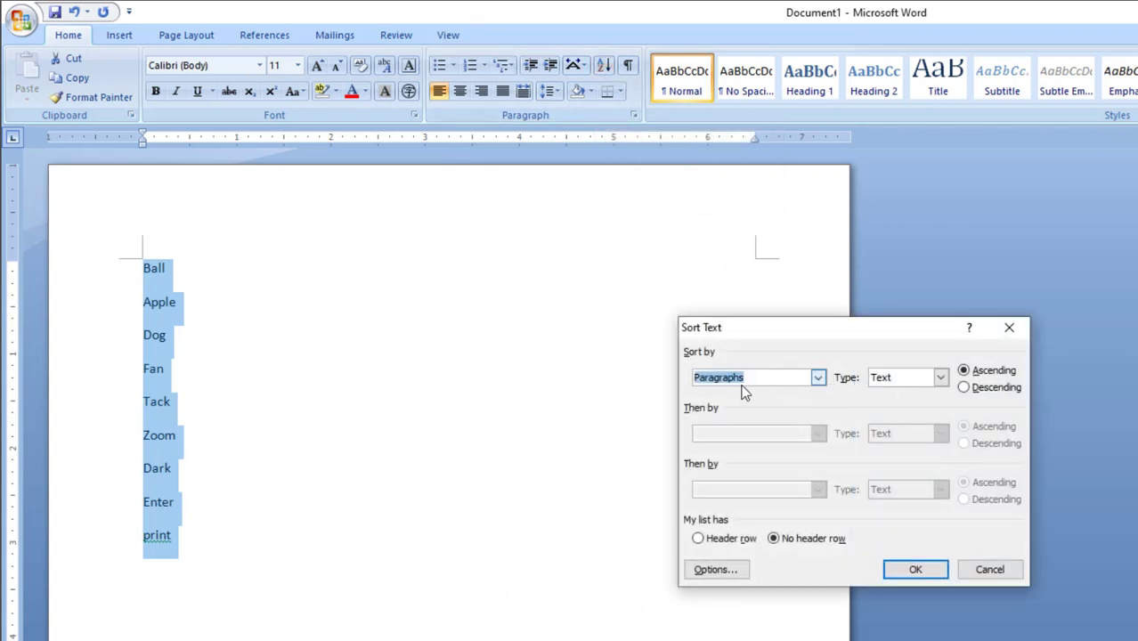
left_click(773, 377)
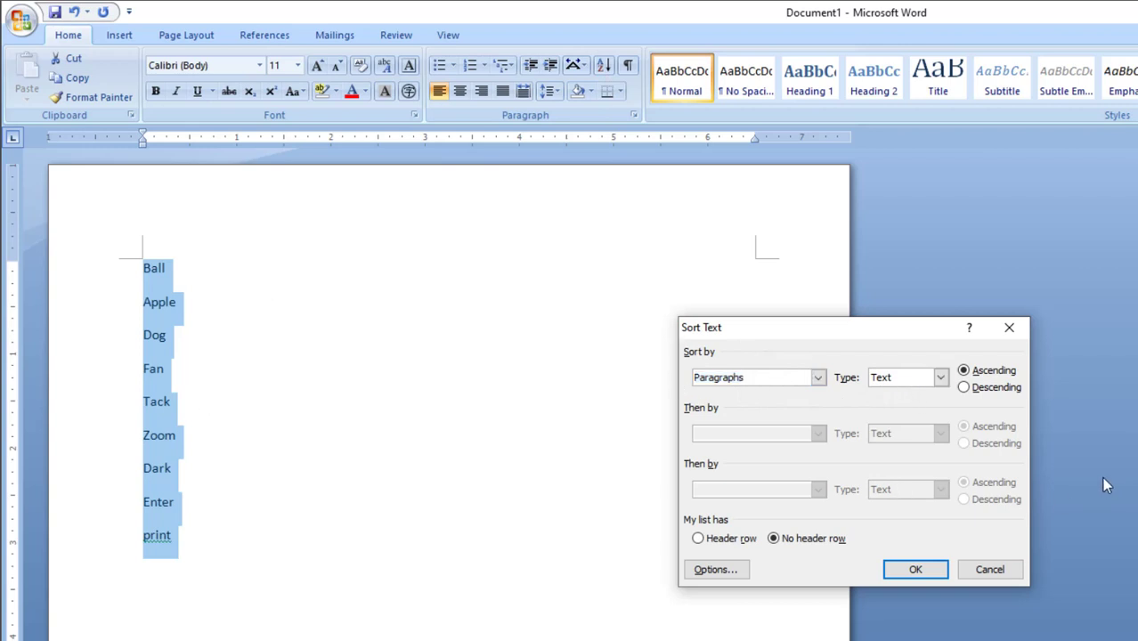
left_click(1007, 389)
left_click(966, 372)
left_click(927, 575)
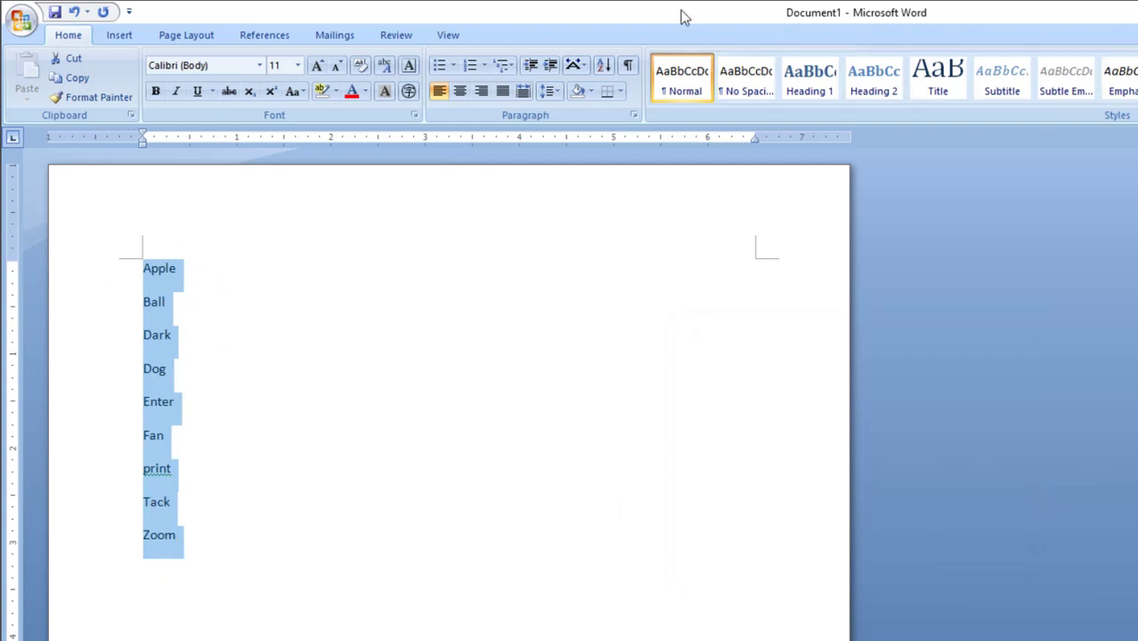
Sort the selected word list by paragraphs as text in descending order.
left_click(609, 67)
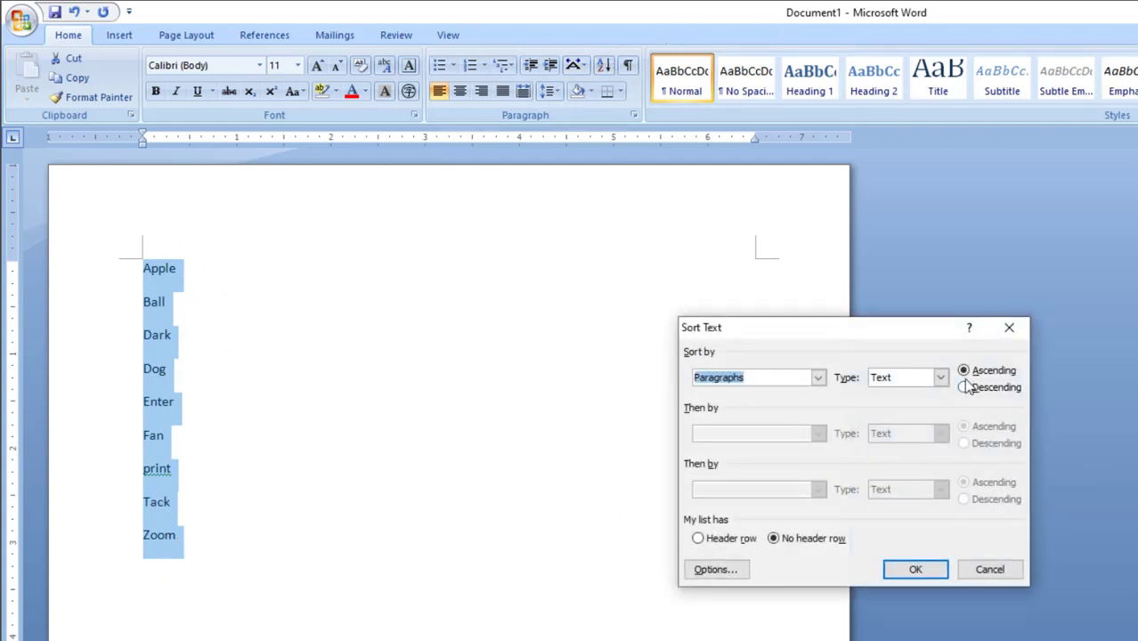
left_click(964, 389)
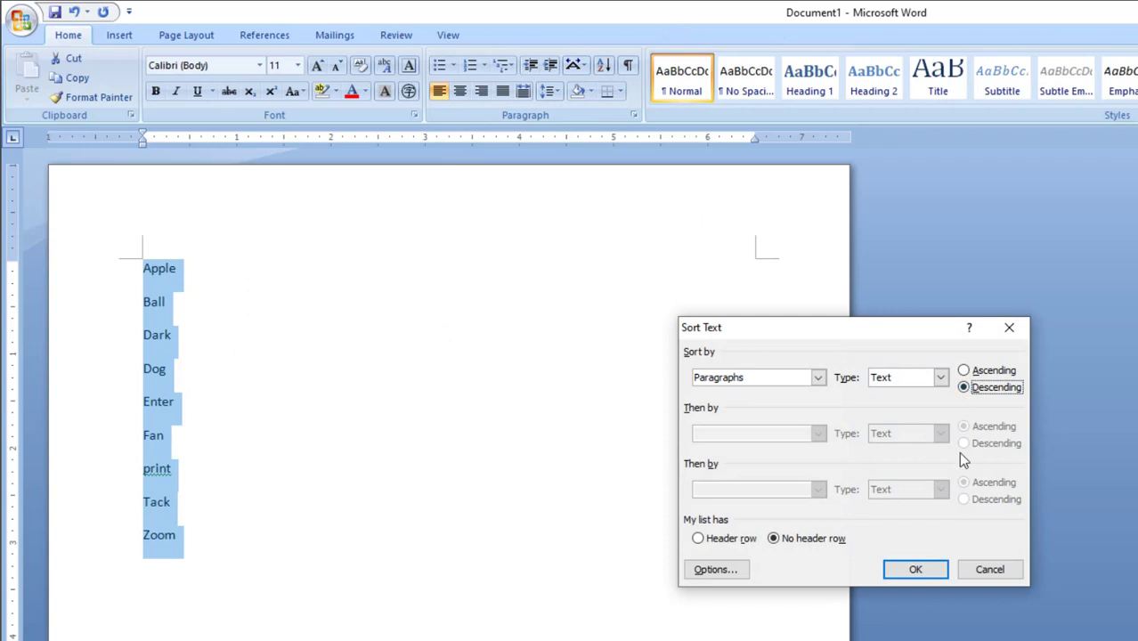
left_click(914, 569)
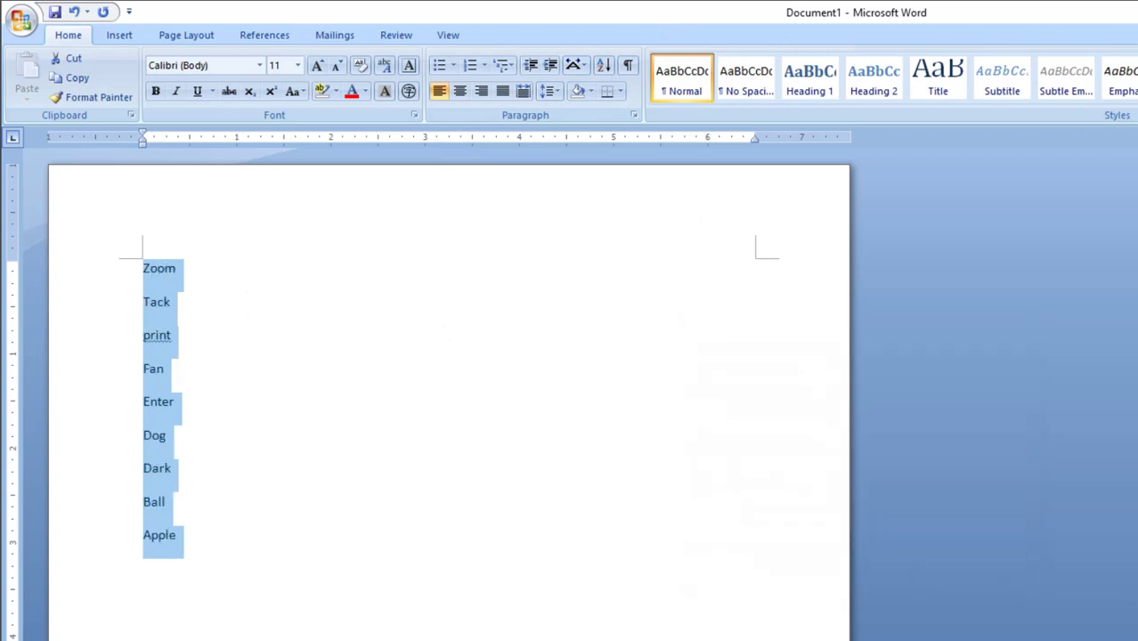
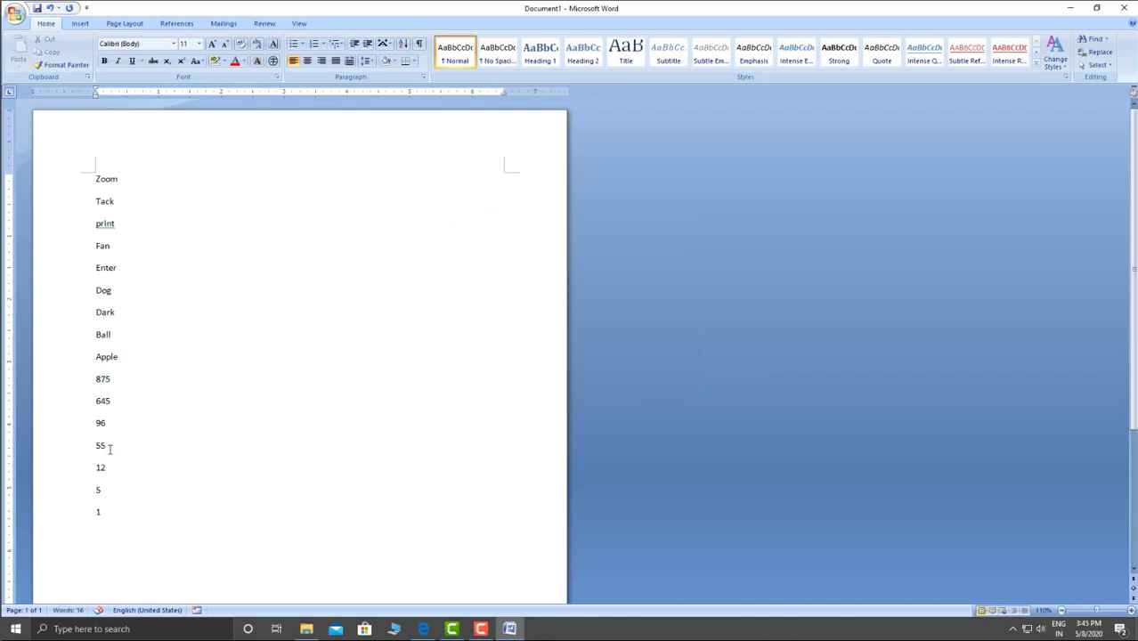
Add the dates 1-1-2020, 1-2-2019 and 19-3-2015 on separate lines below the last number in the list.
left_click(111, 516)
key("Return")
type("1-1-2020")
key("Return")
type("1-2-2019")
key("Return")
type("19-3-2015")
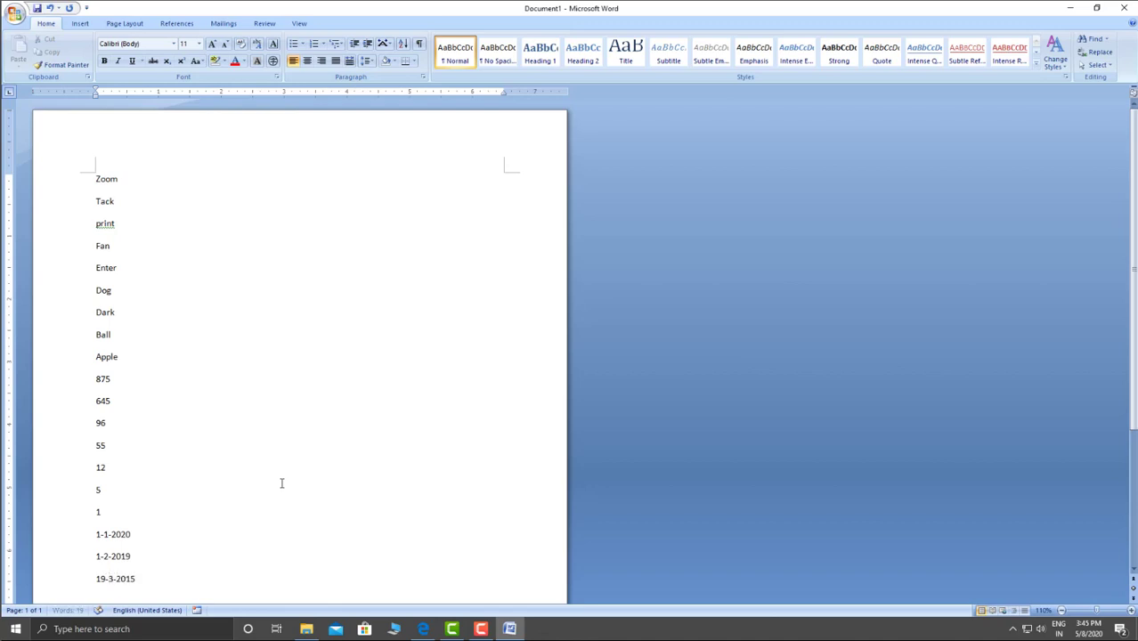
Add the date 45-2-2005 on a new line below 19-3-2015, and correct its day to 15.
key("Return")
type("45-2-2005-")
key("BackSpace")
key("Return")
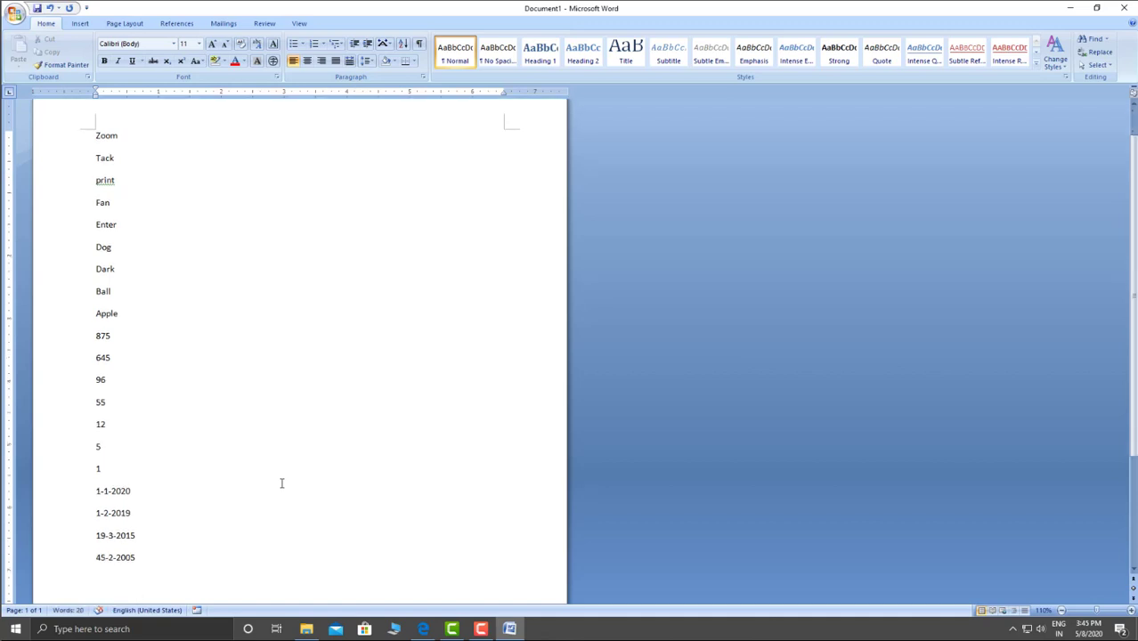
left_click(102, 558)
key("BackSpace")
type("1")
Sort the four dates at the end of the list by paragraphs as dates in ascending order.
left_click(100, 588)
left_click_drag(136, 559, 98, 507)
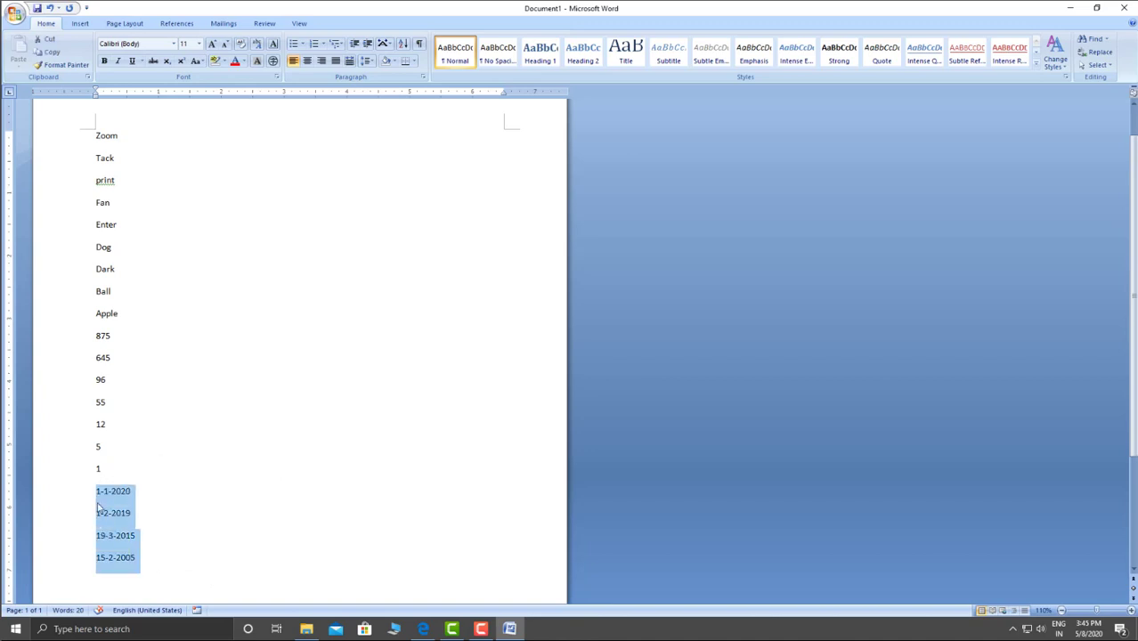
left_click(403, 44)
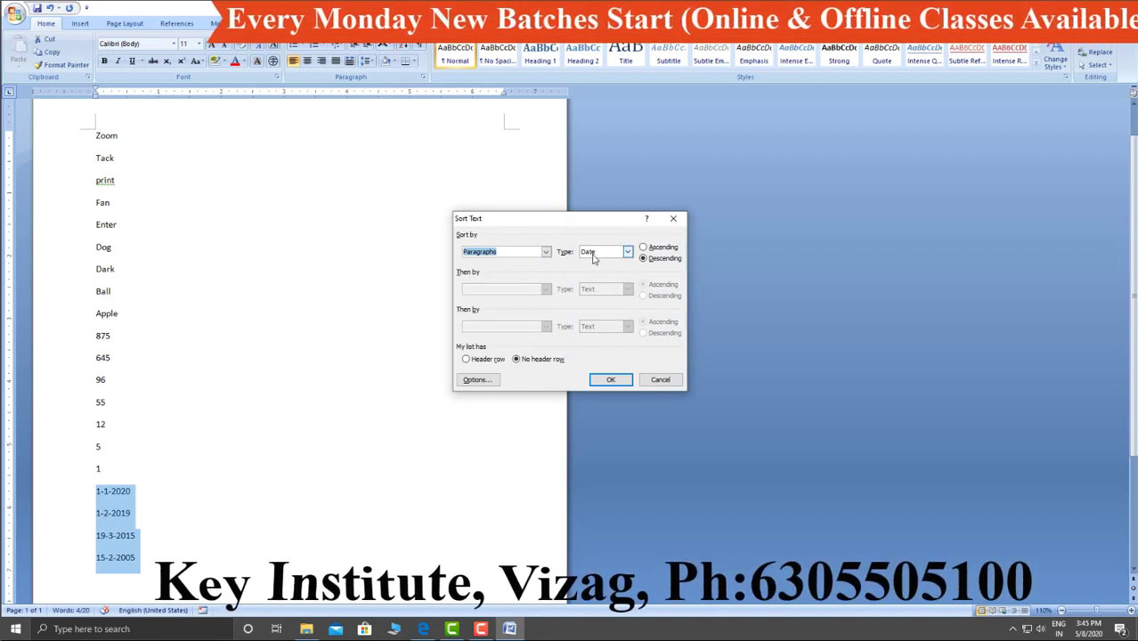
left_click(653, 250)
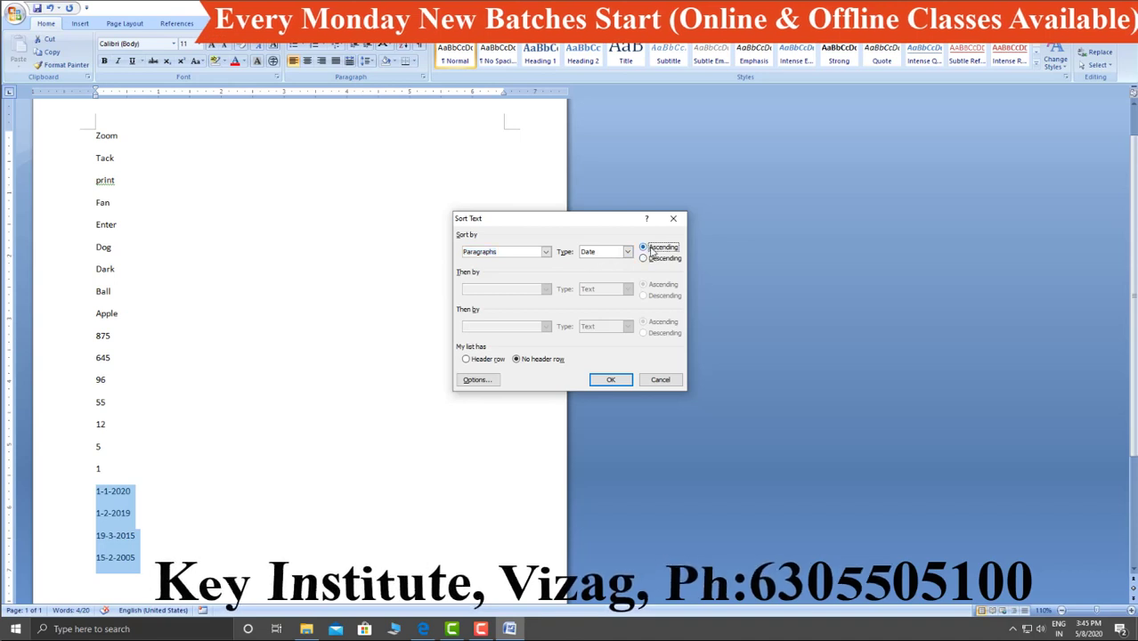
left_click(611, 381)
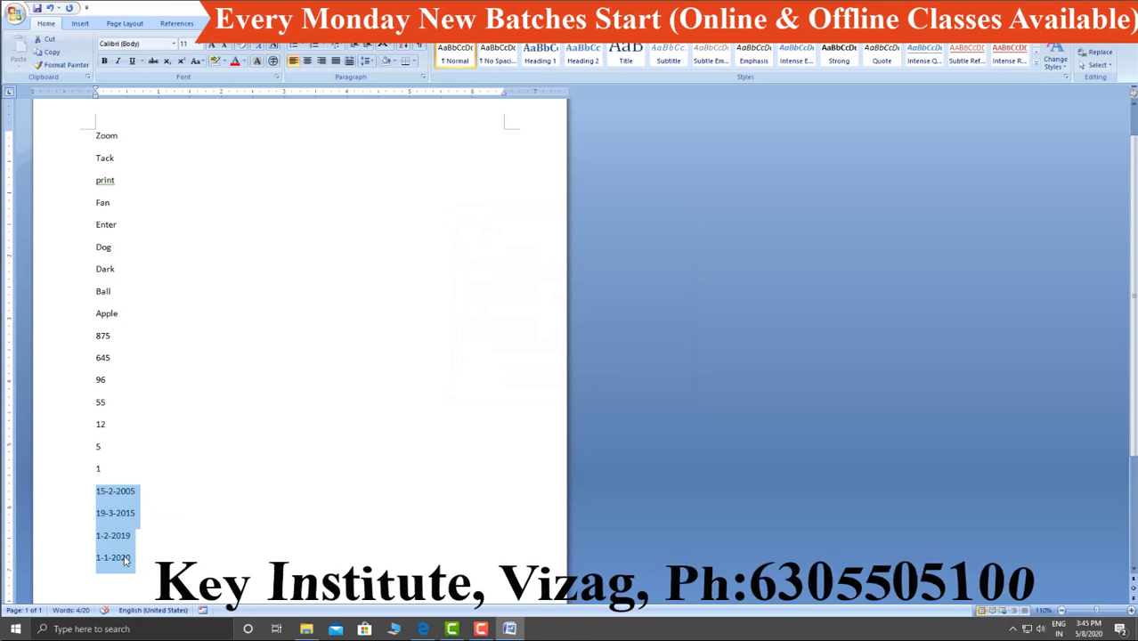
Sort the selected dates by paragraphs as dates in descending order and clear the selection.
left_click(403, 45)
left_click(650, 258)
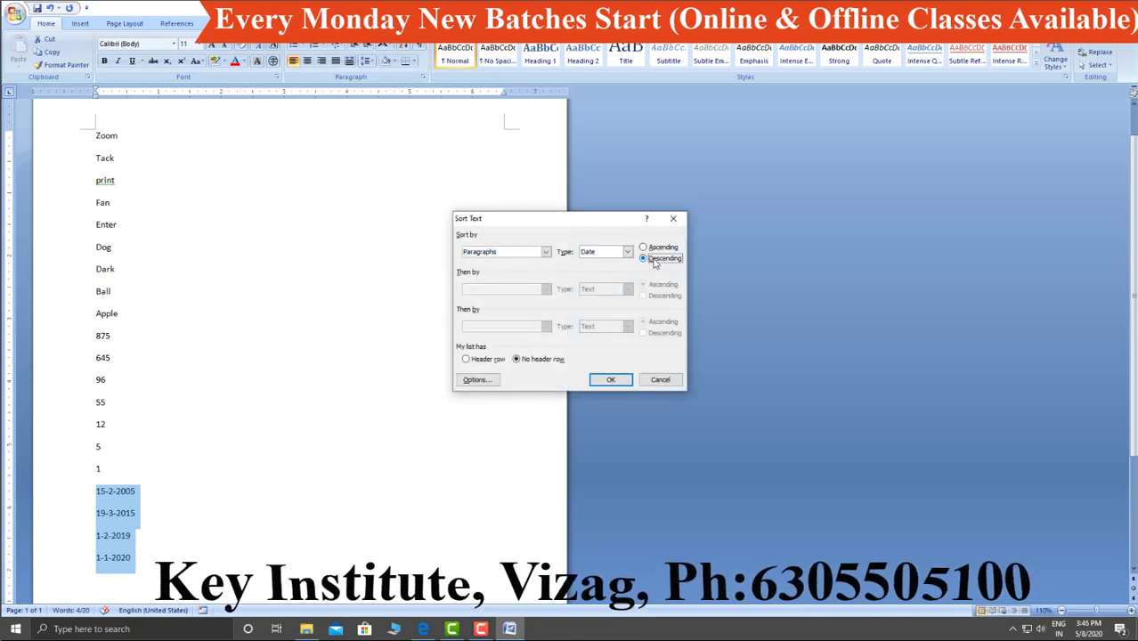
left_click(611, 379)
left_click(206, 534)
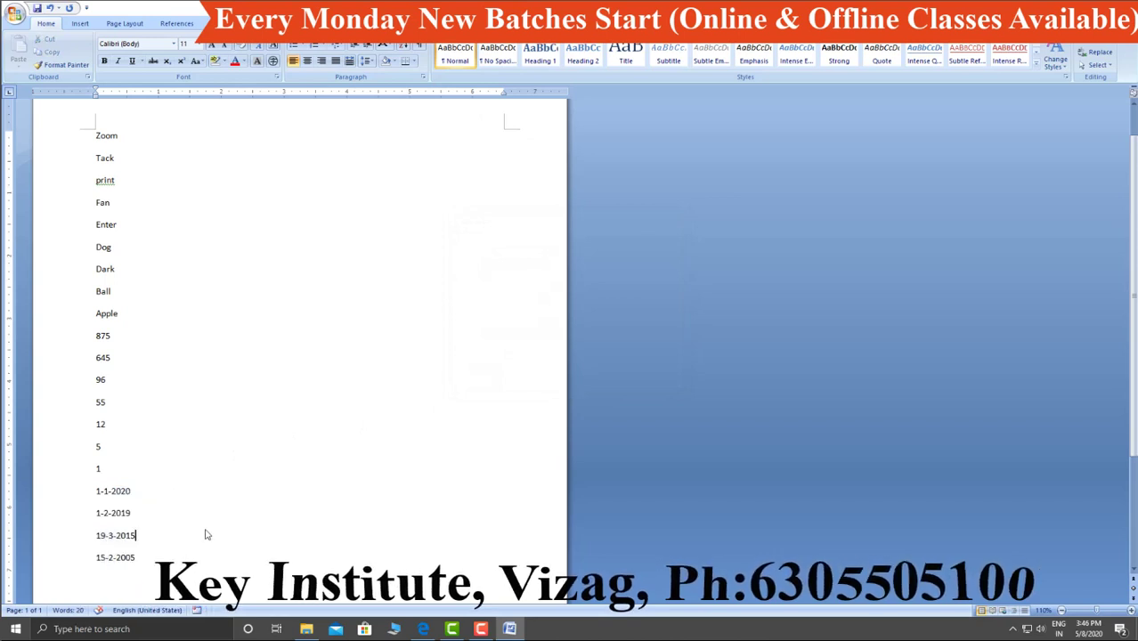